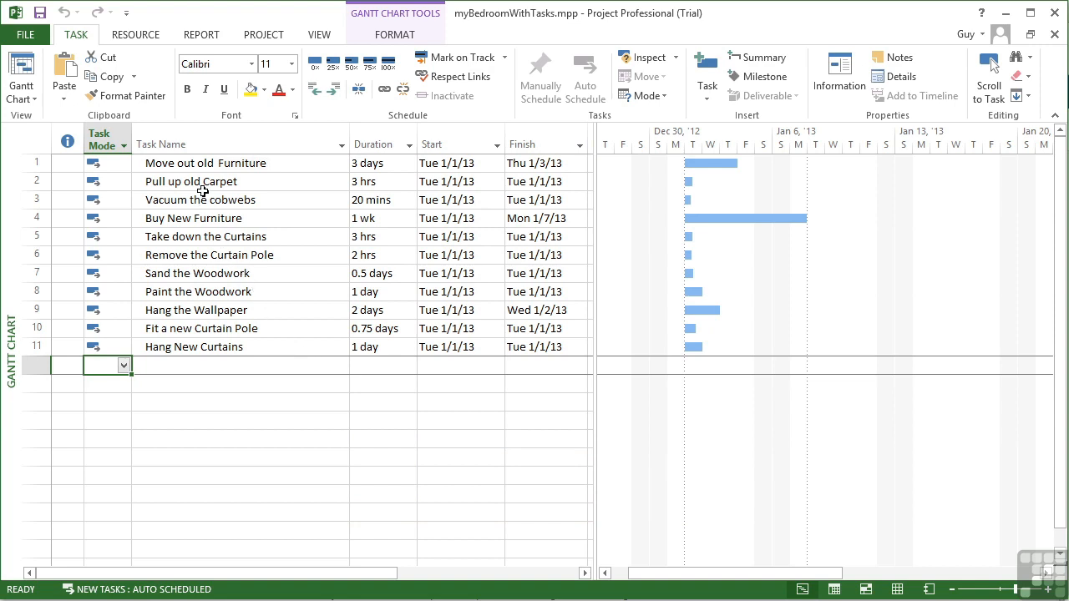
left_click_drag(193, 164, 205, 254)
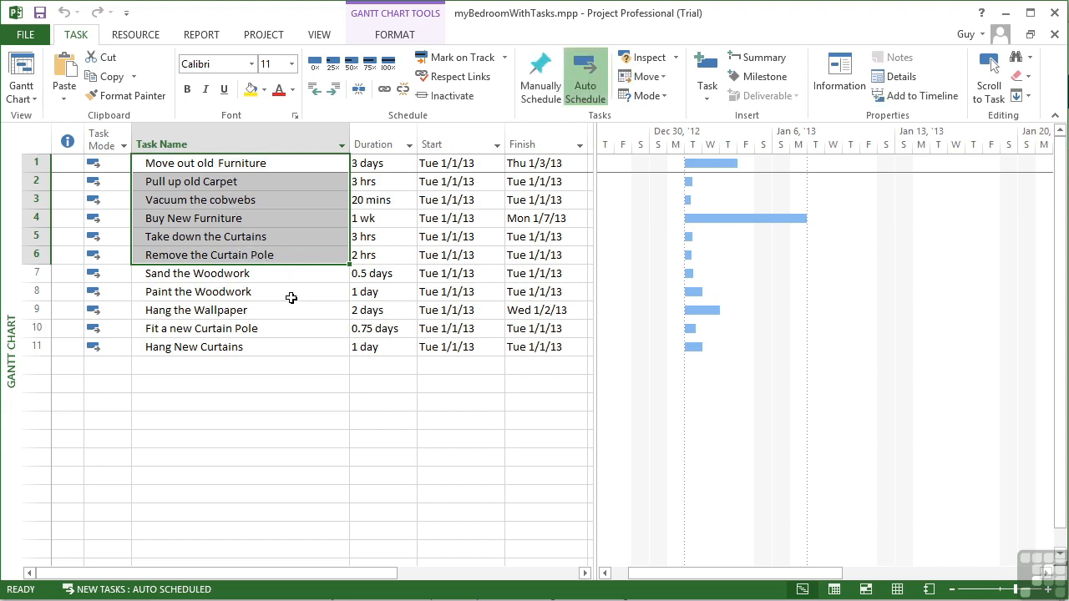
left_click(243, 273)
left_click_drag(243, 273, 245, 345)
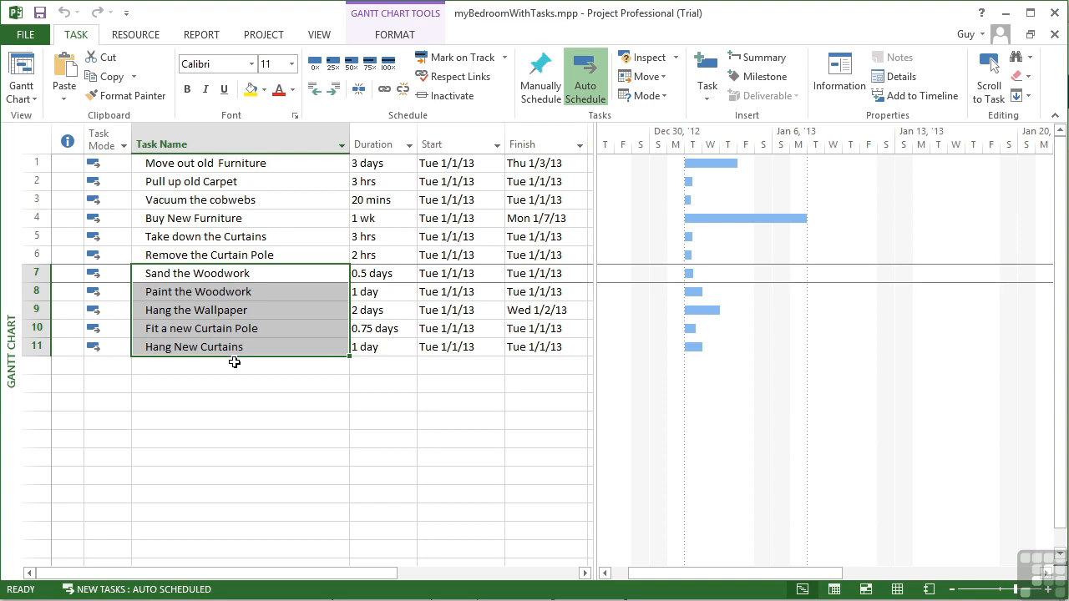
Insert a new task above Move out old Furniture and name it Empty Room.
left_click(201, 164)
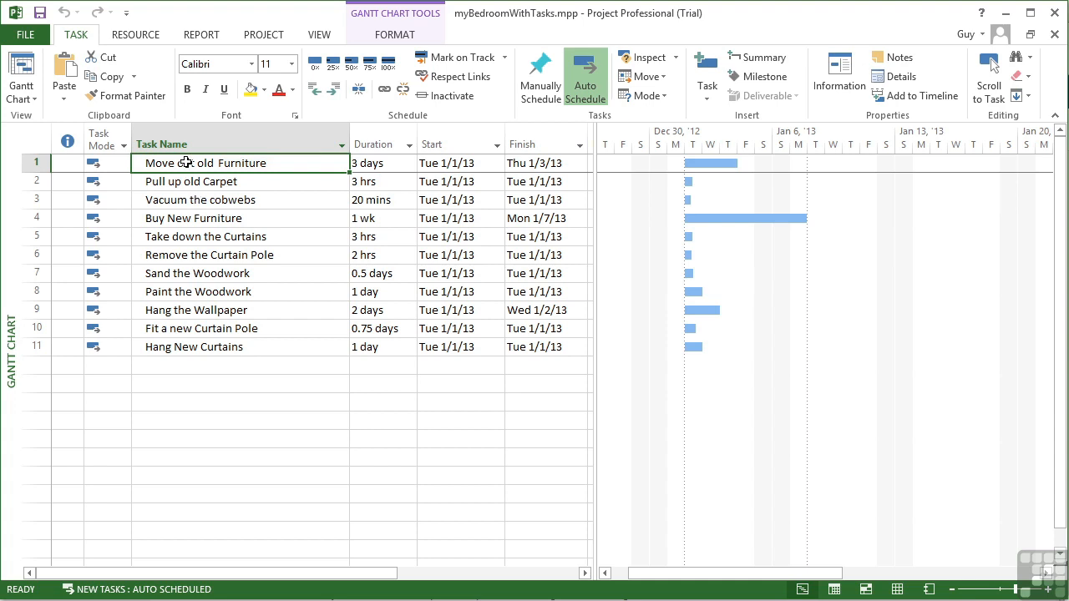
left_click(37, 163)
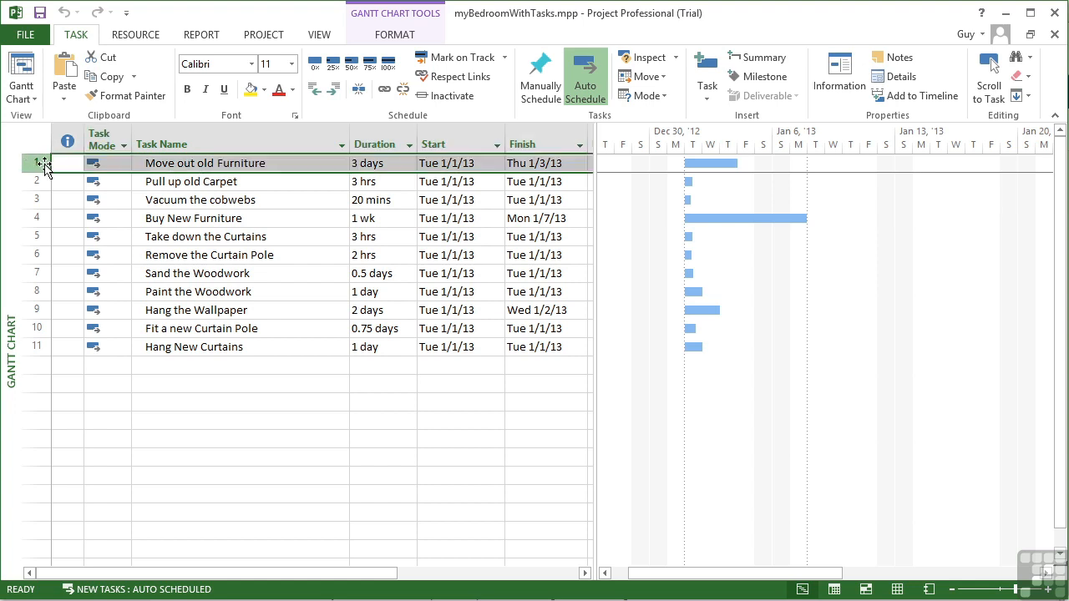
right_click(45, 167)
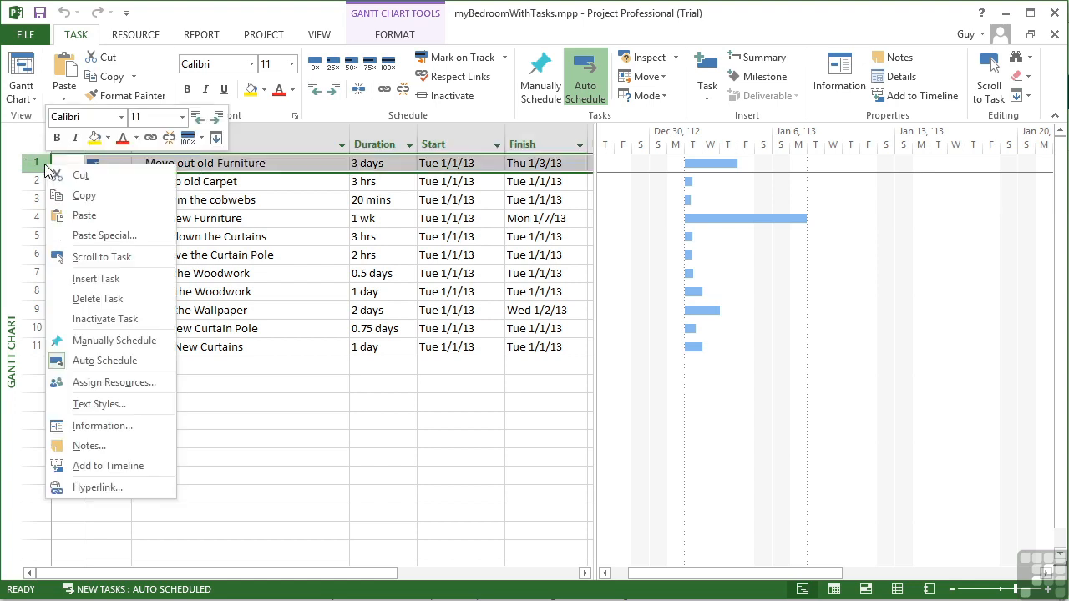
left_click(101, 279)
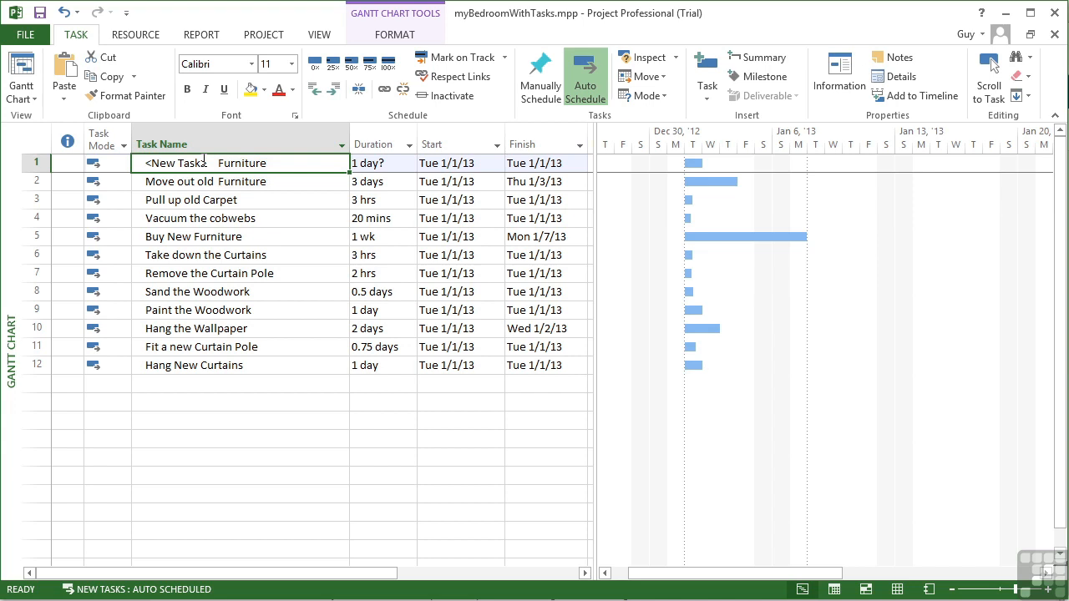
type("Emp")
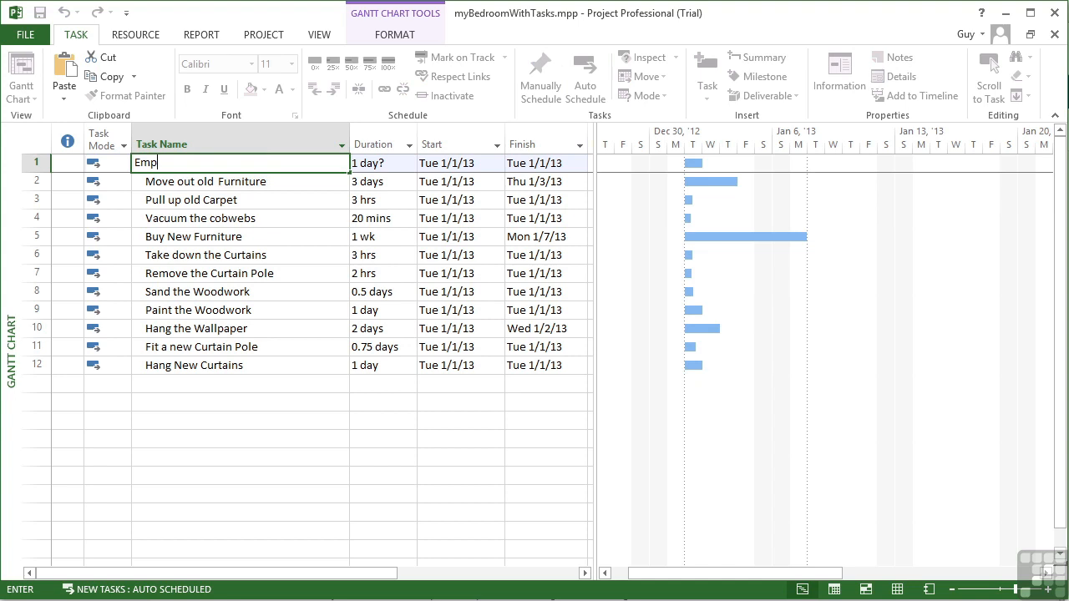
type("ty Room")
Indent the six tasks from Move out old Furniture to Remove the Curtain Pole as subtasks of Empty Room.
left_click(39, 181)
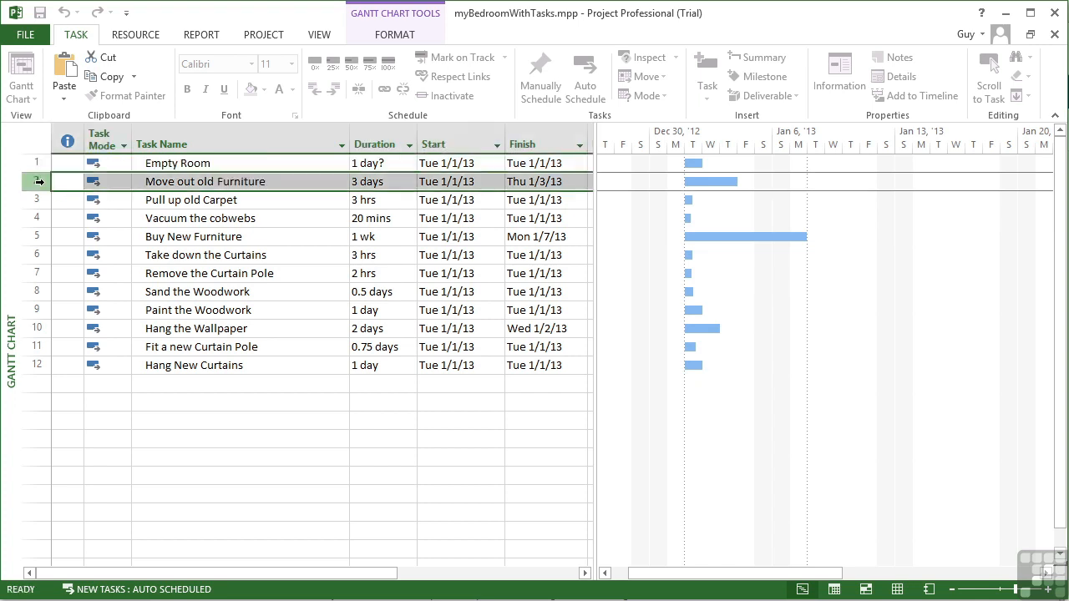
left_click_drag(38, 181, 62, 268)
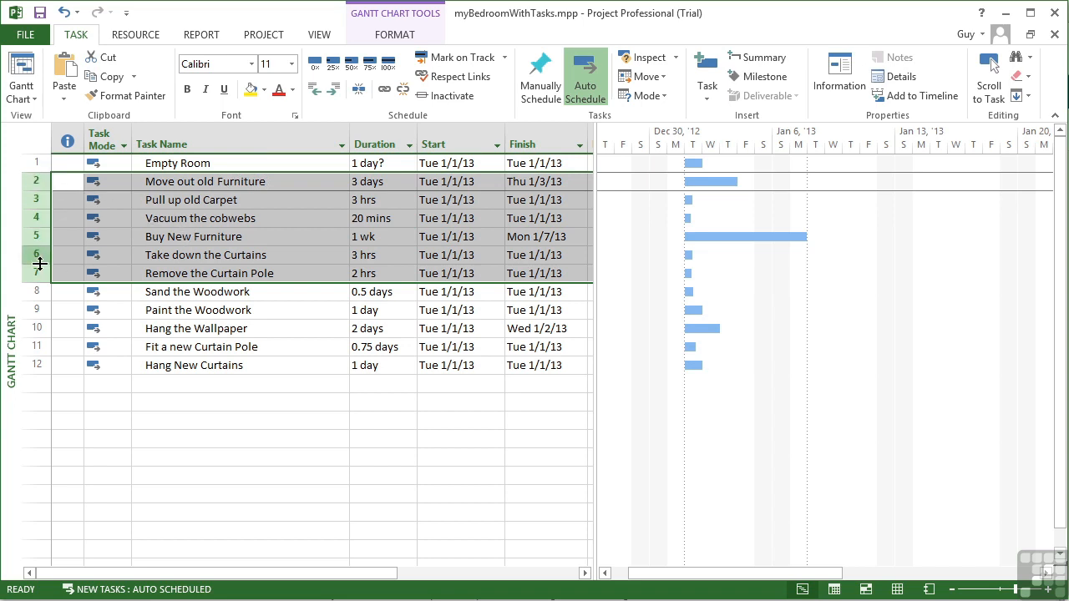
key("alt+shift+Right")
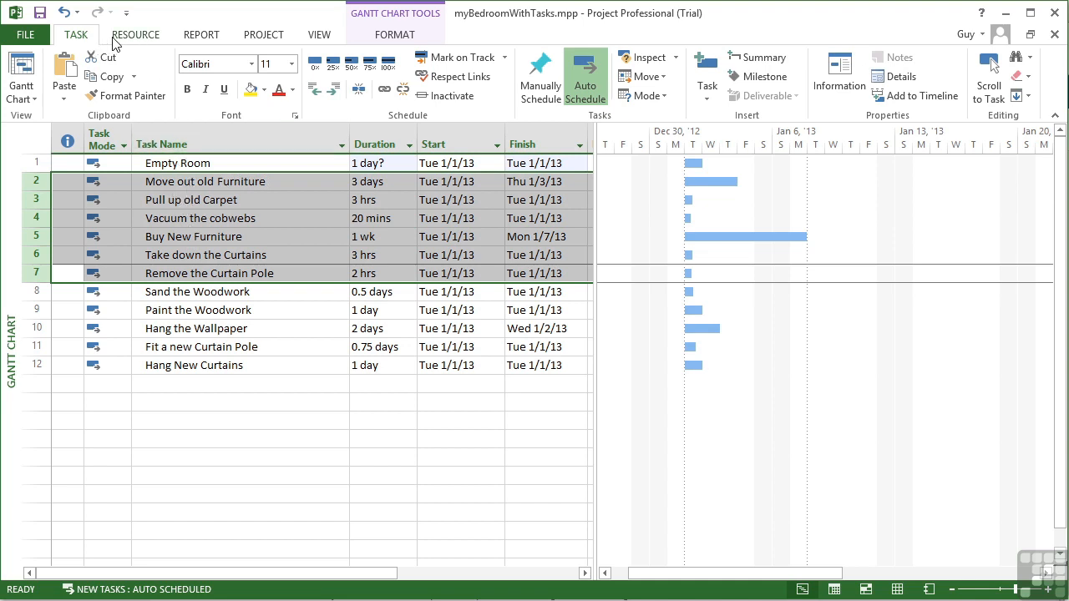
left_click(333, 90)
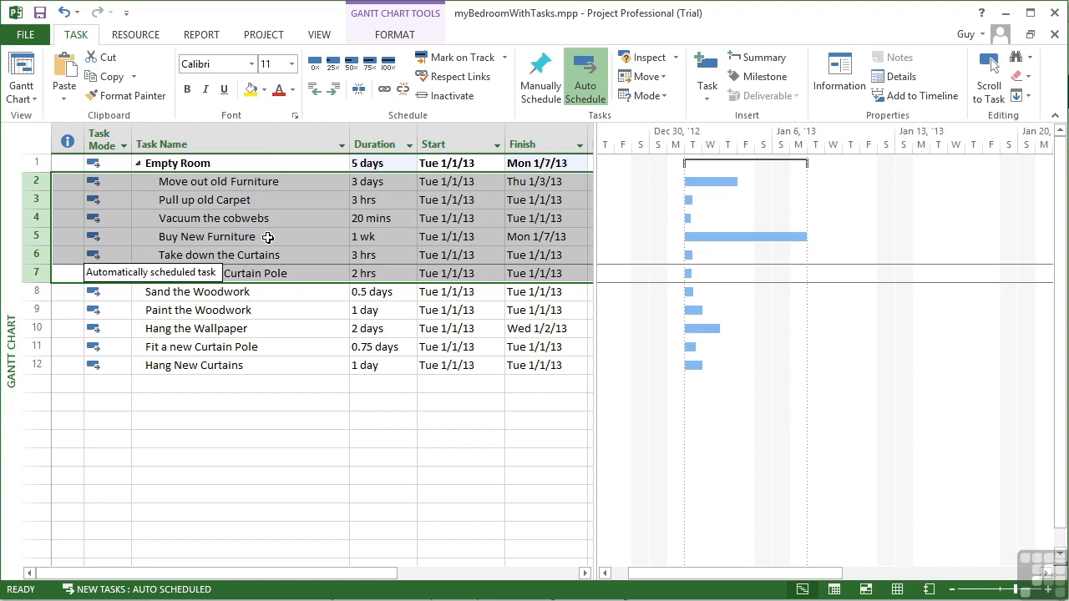
left_click(202, 163)
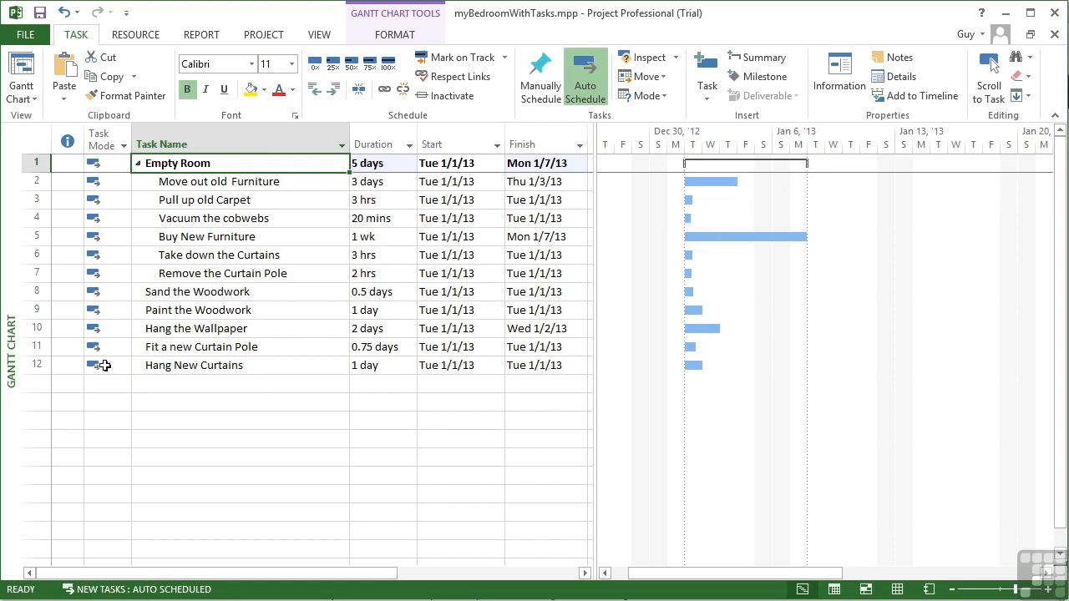
Insert a new task above Sand the Woodwork and name it Prep Room.
left_click(175, 291)
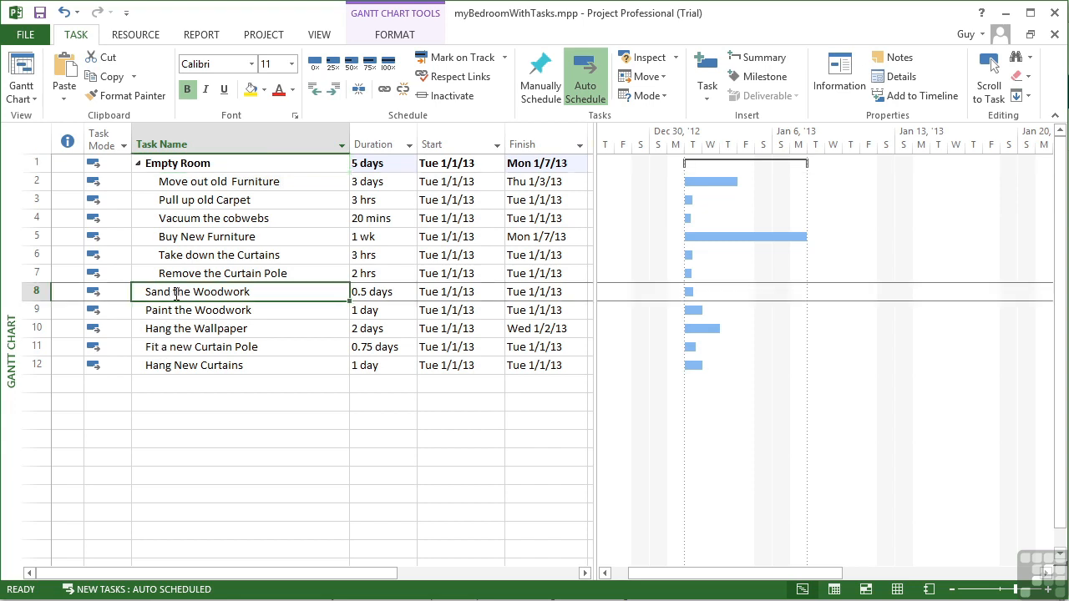
left_click(38, 291)
right_click(39, 292)
left_click(92, 384)
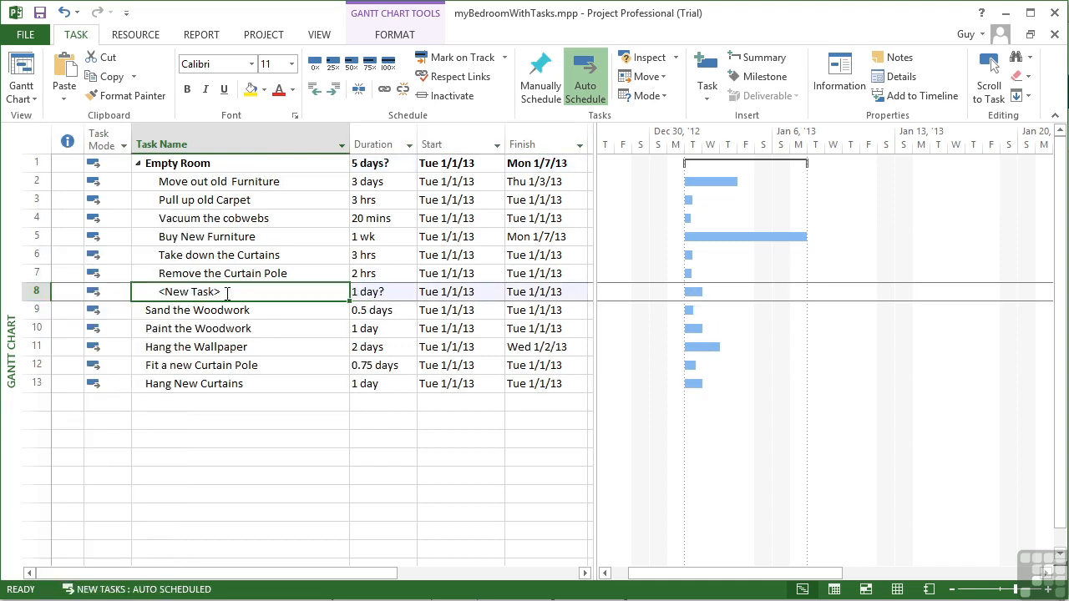
type("Prep ")
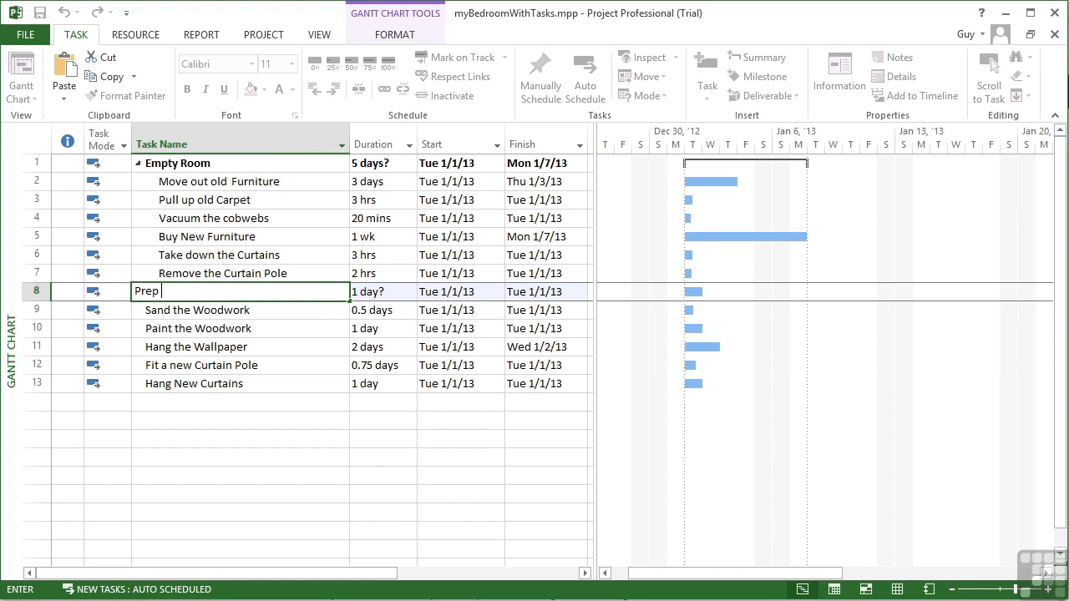
type("Room")
Outdent Prep Room to the top level and indent the tasks from Sand the Woodwork to Hang New Curtains beneath it.
left_click_drag(42, 311, 55, 381)
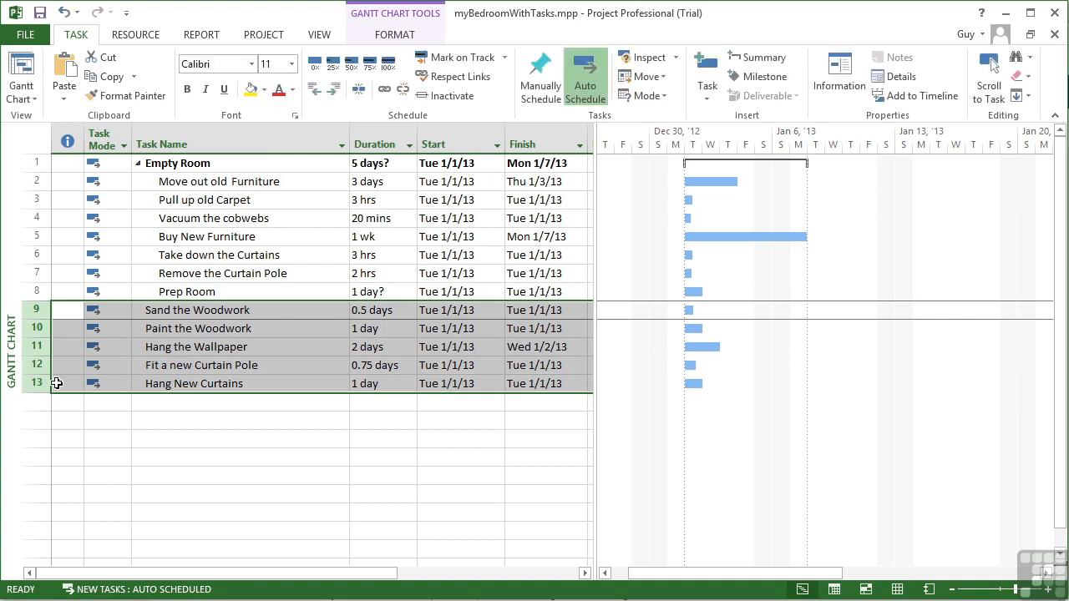
left_click(193, 293)
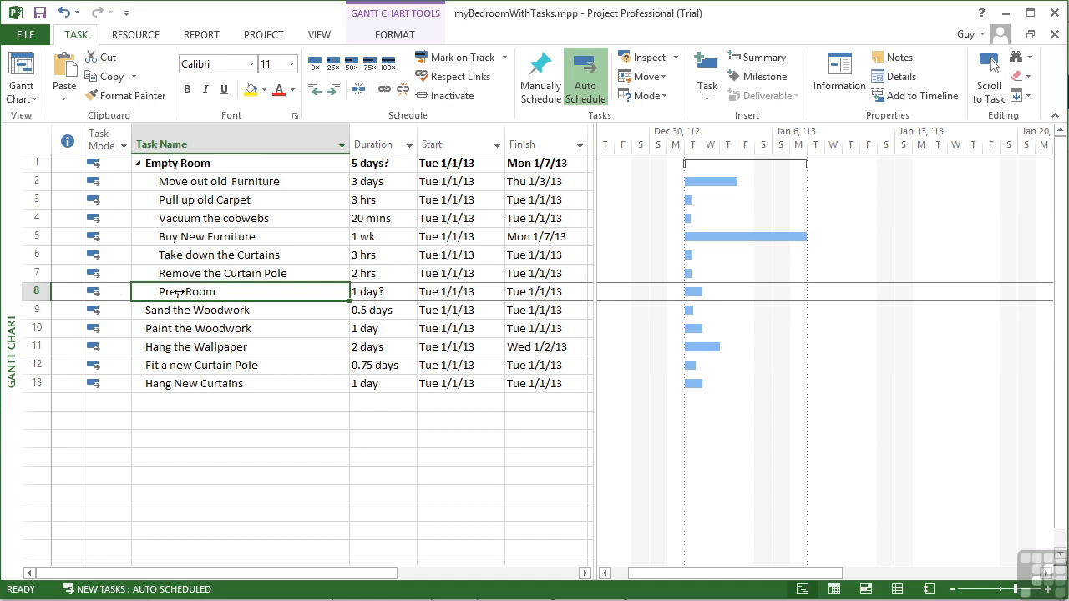
left_click(315, 93)
left_click_drag(42, 311, 53, 381)
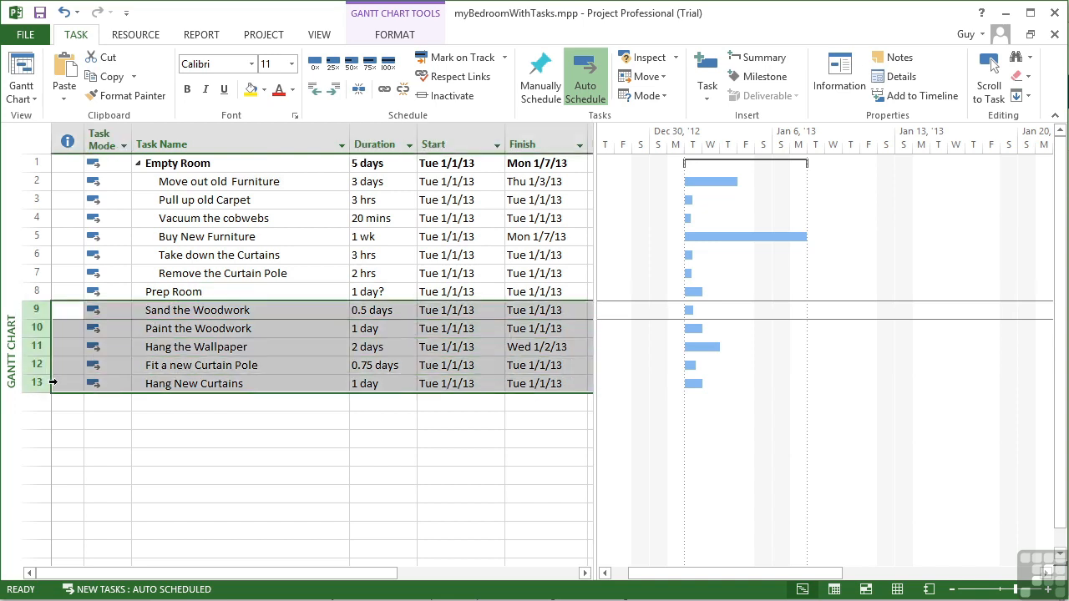
left_click(333, 97)
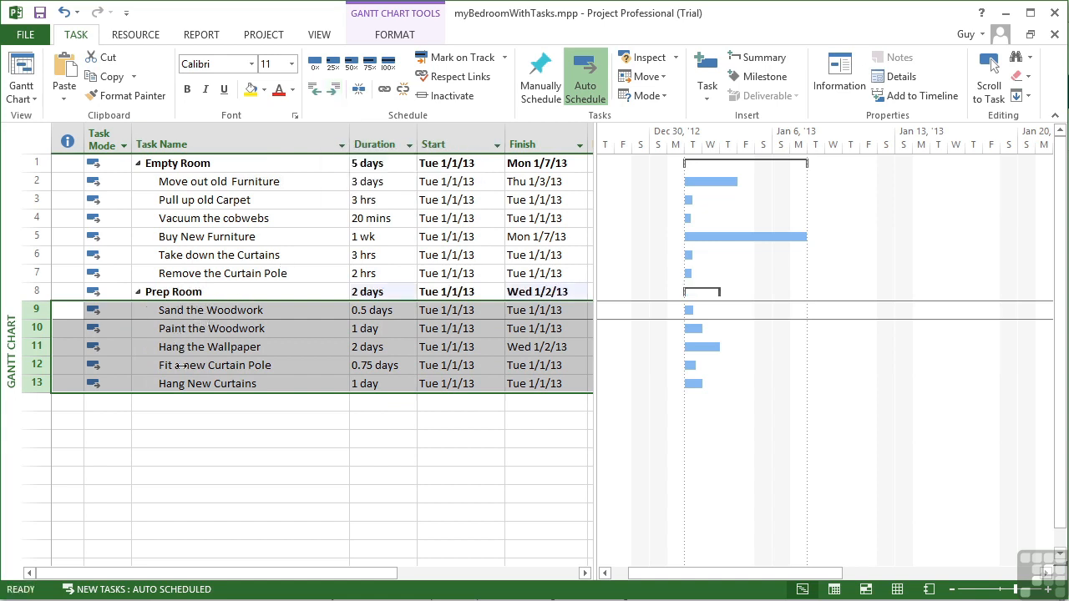
left_click(177, 294)
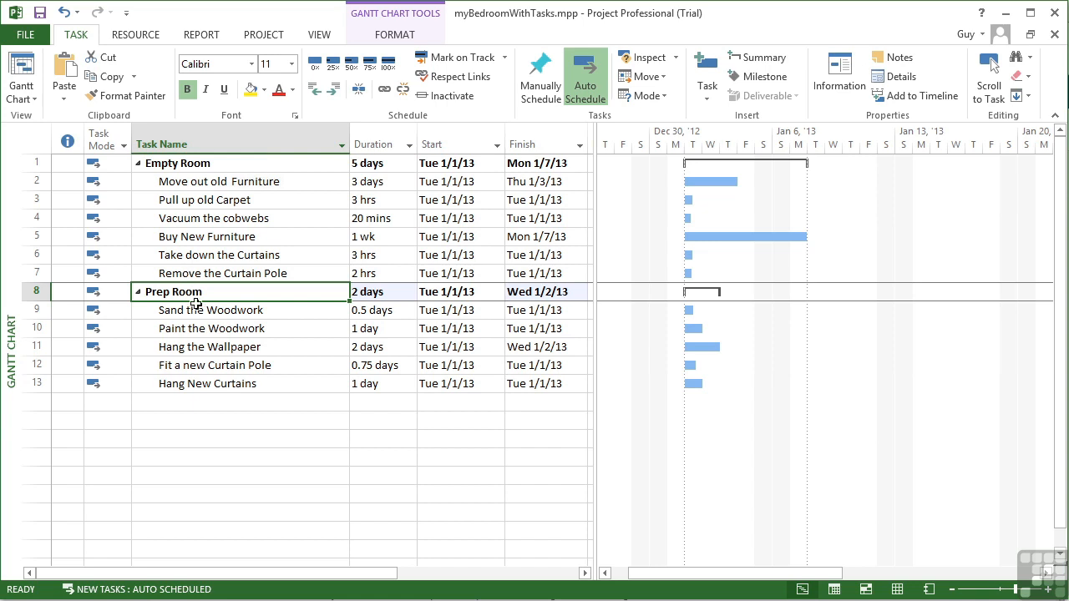
Undo the indenting and outdenting around Prep Room, along with the naming and insertion of that task.
left_click(66, 14)
left_click(65, 14)
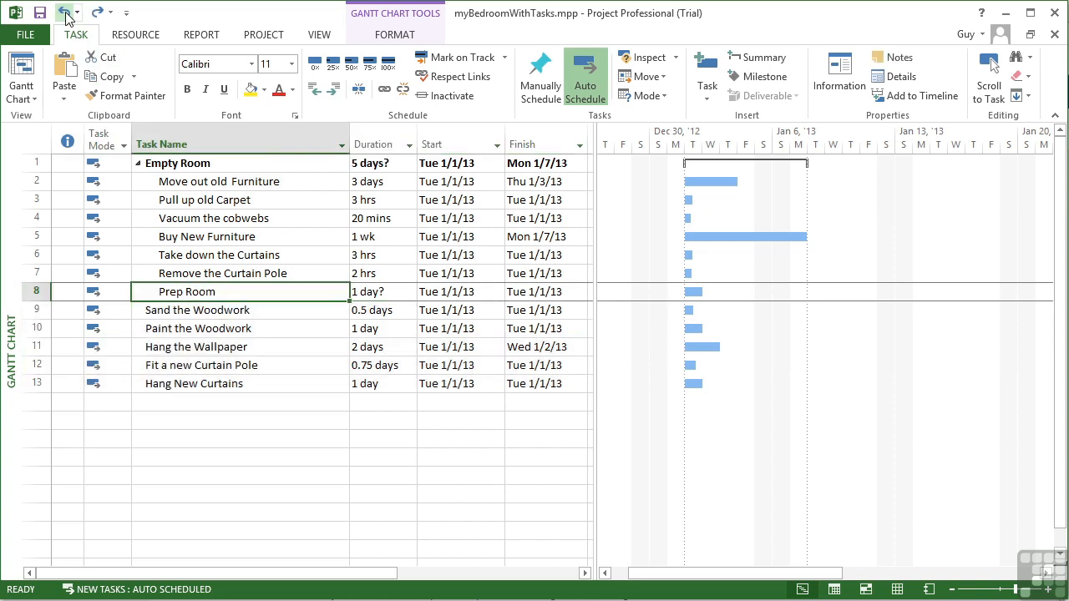
left_click(65, 13)
left_click(65, 13)
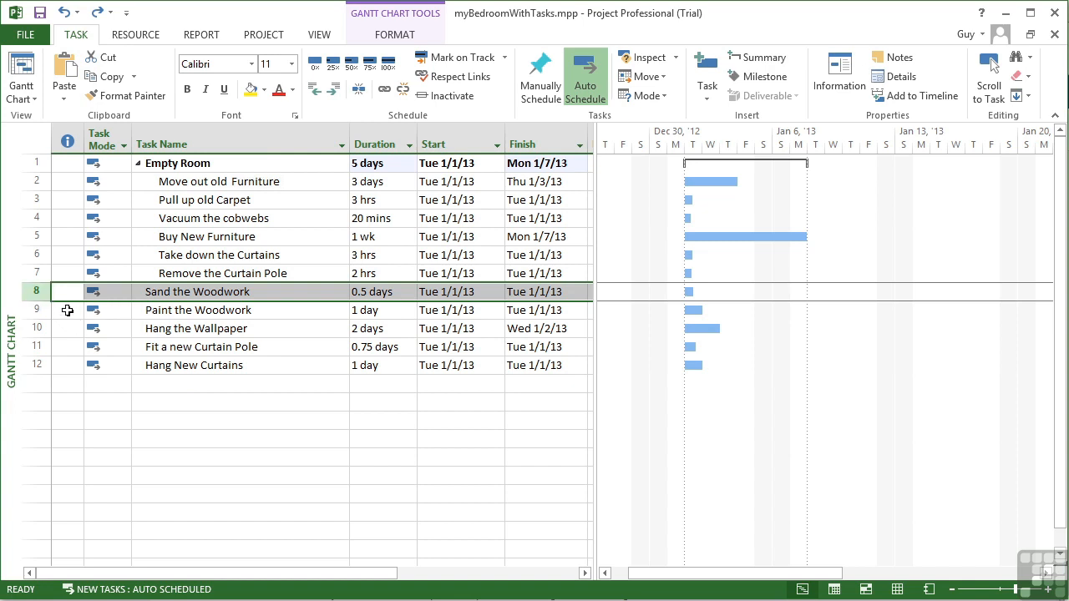
Group the tasks from Sand the Woodwork to Hang New Curtains under a new summary task named Prep Room.
left_click_drag(38, 291, 44, 366)
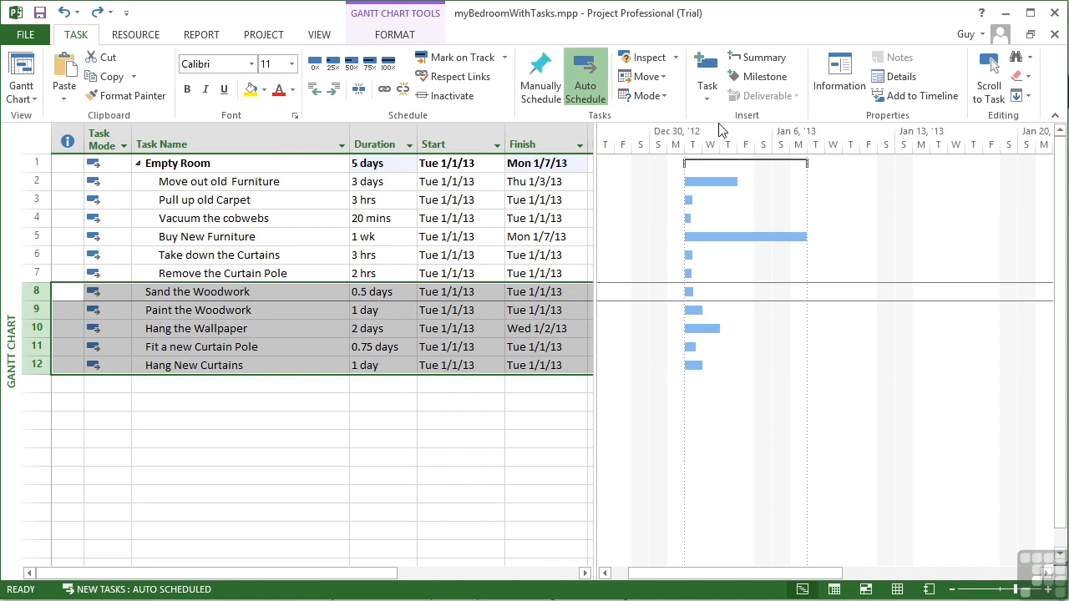
left_click(759, 60)
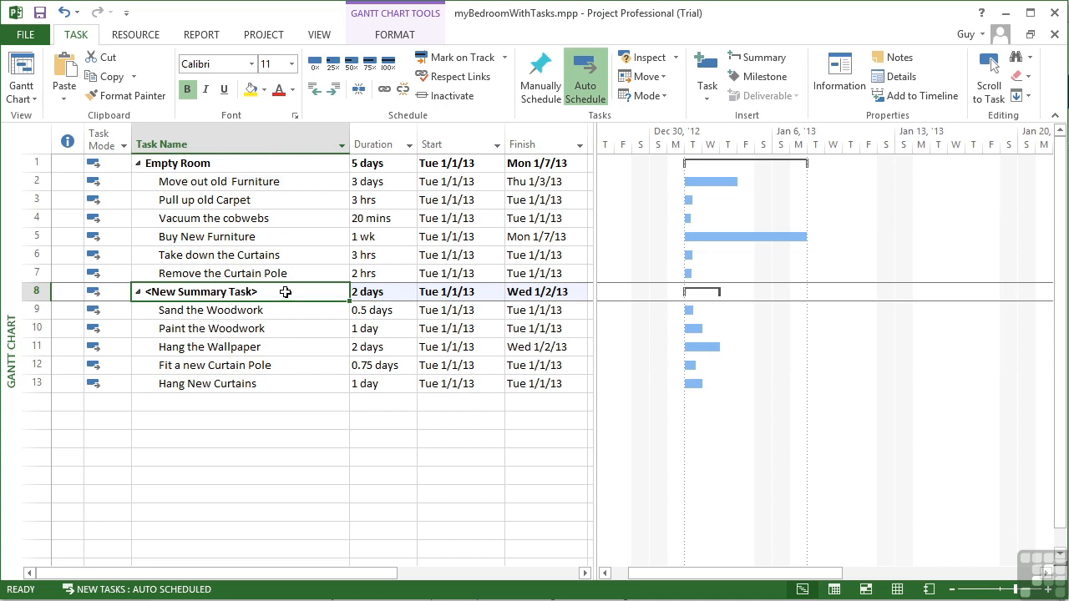
type("P")
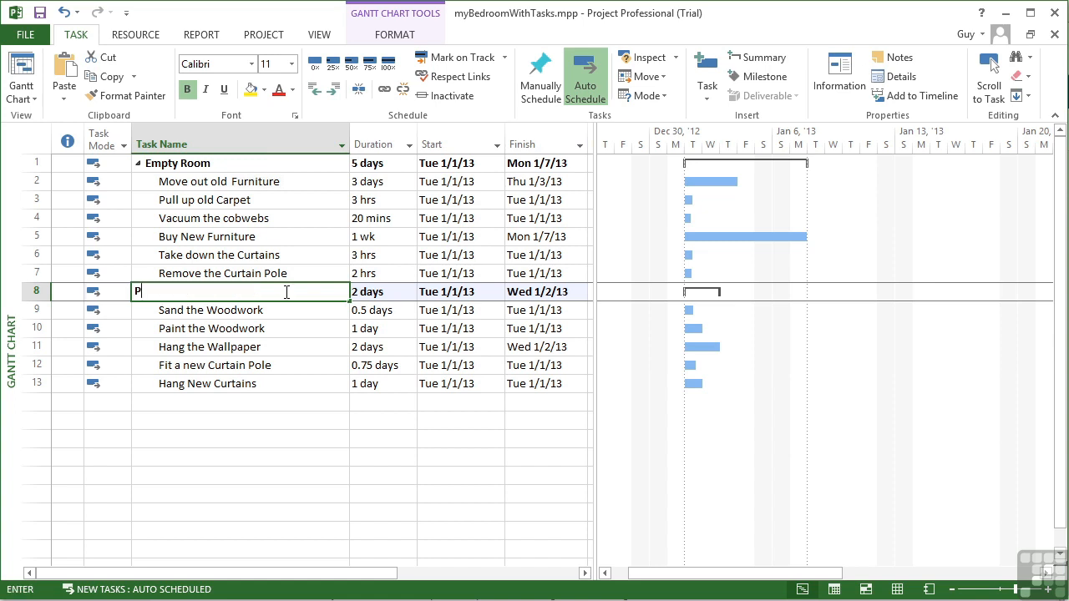
type("rep Room")
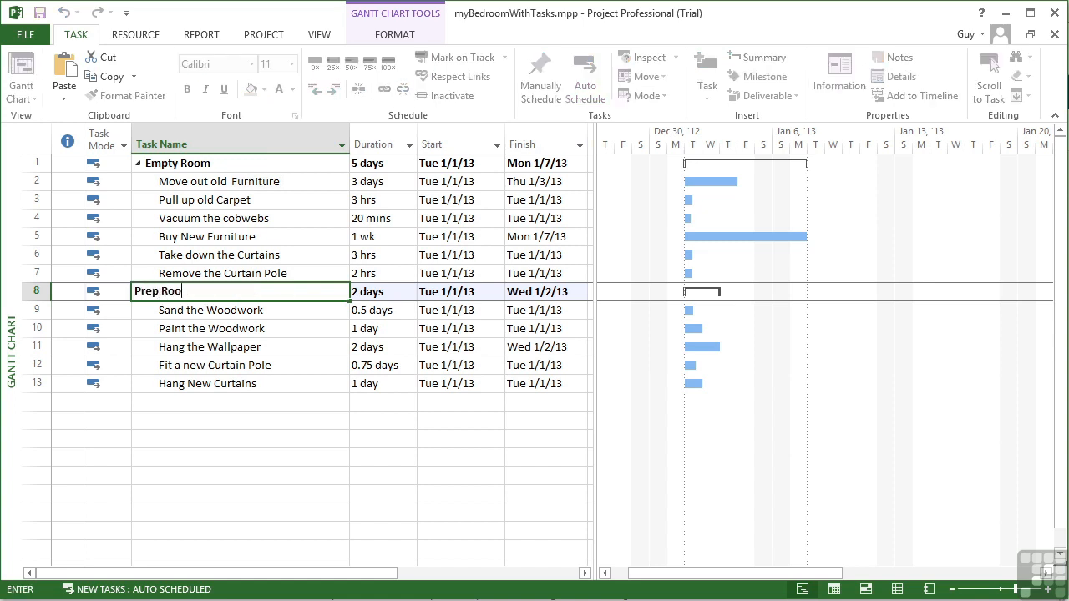
key("Tab")
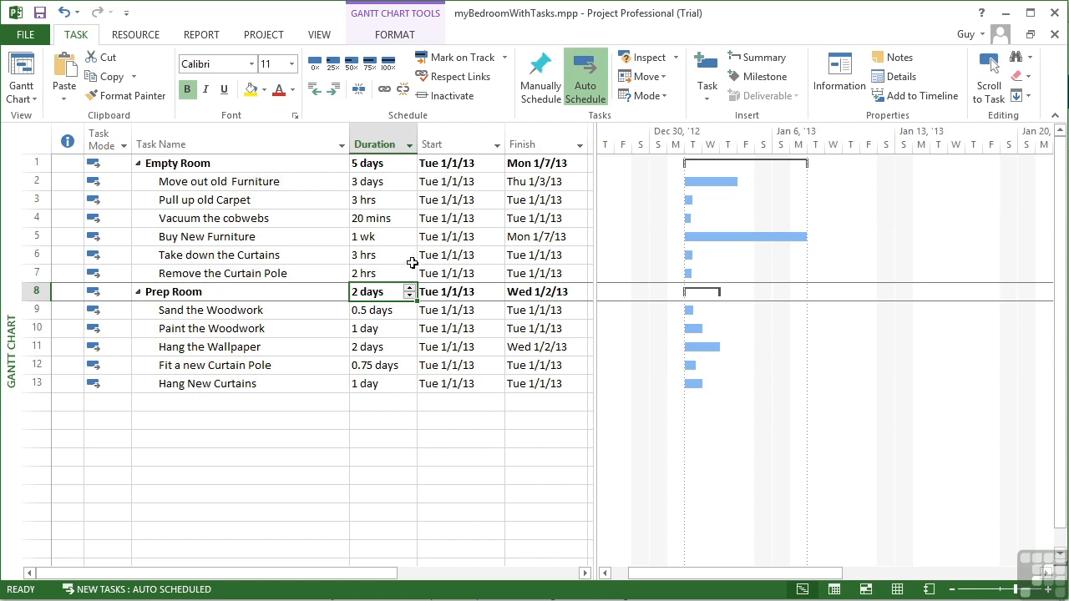
Collapse the subtasks of the Empty Room summary task and expand them again.
left_click(138, 164)
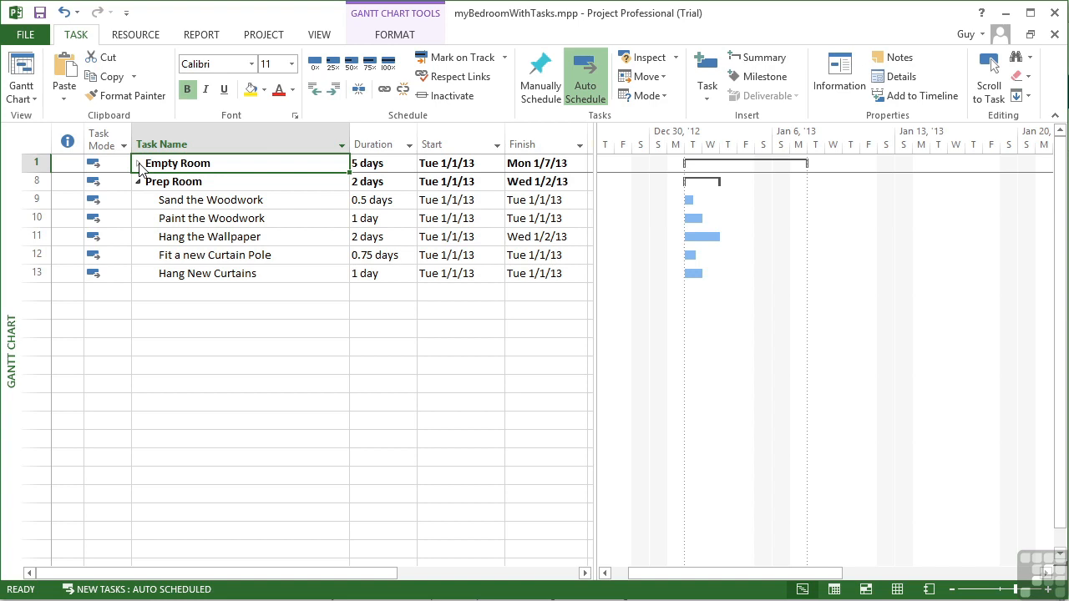
left_click(139, 163)
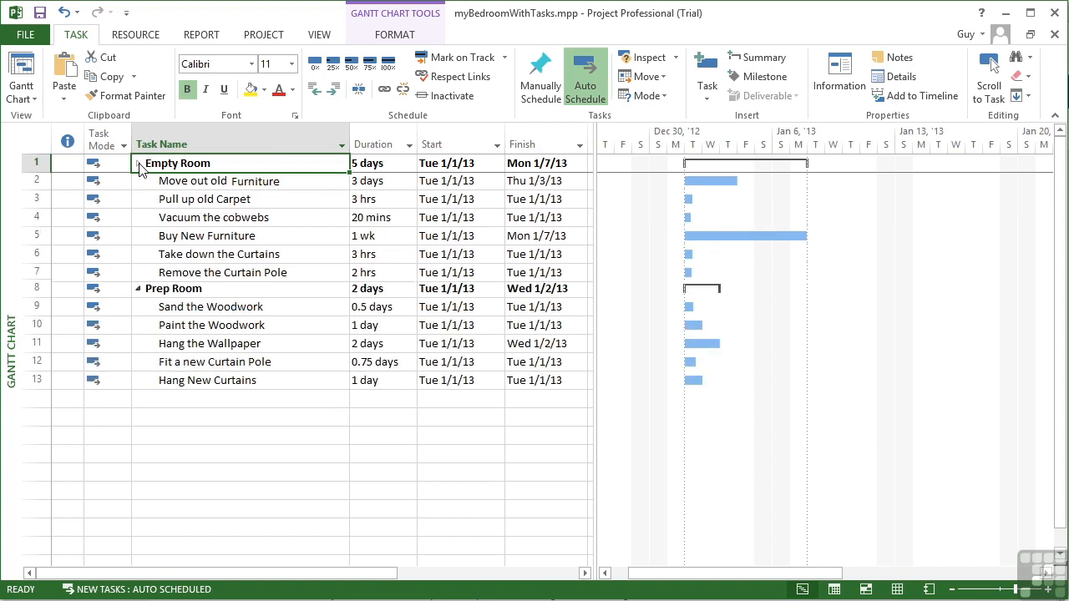